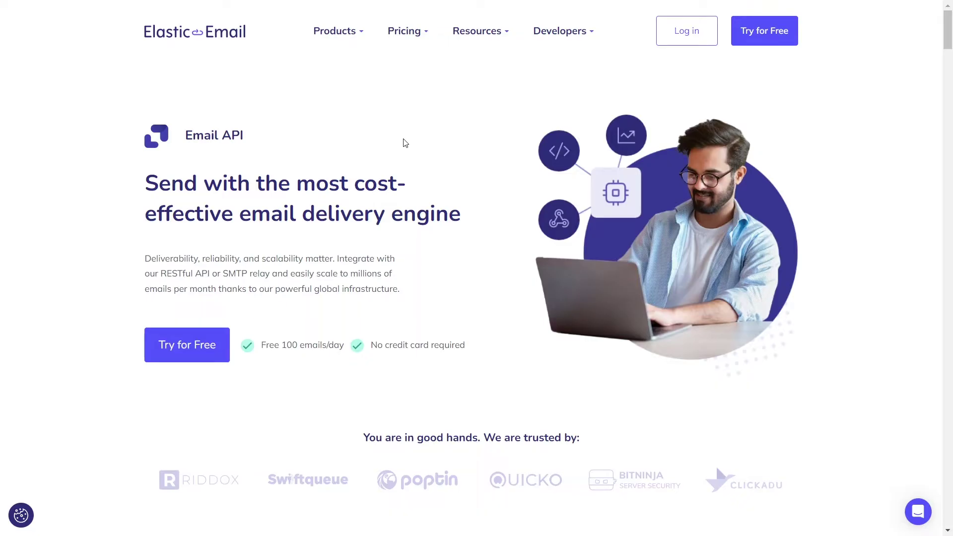
scroll(403, 142, down, 3)
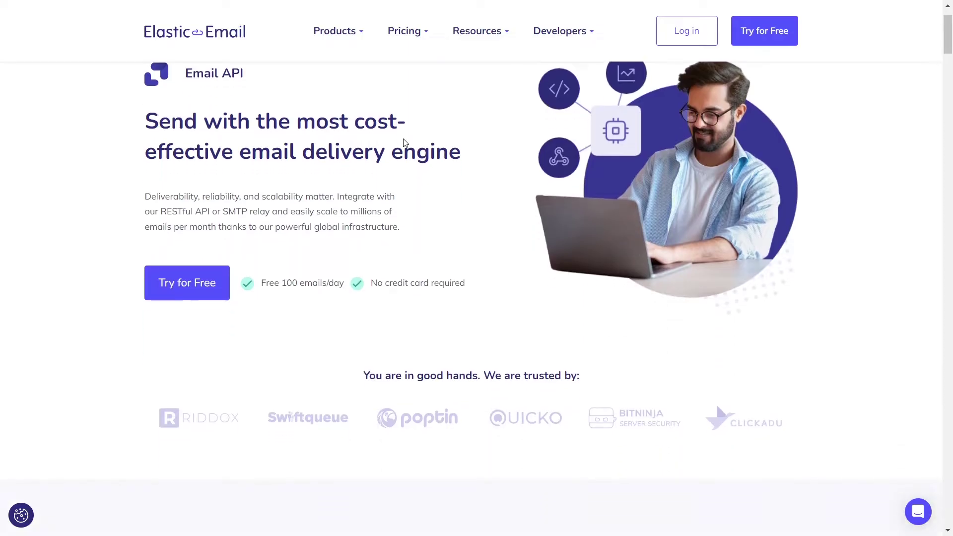
scroll(402, 143, down, 3)
scroll(403, 142, down, 3)
scroll(403, 142, down, 3)
scroll(403, 142, down, 2)
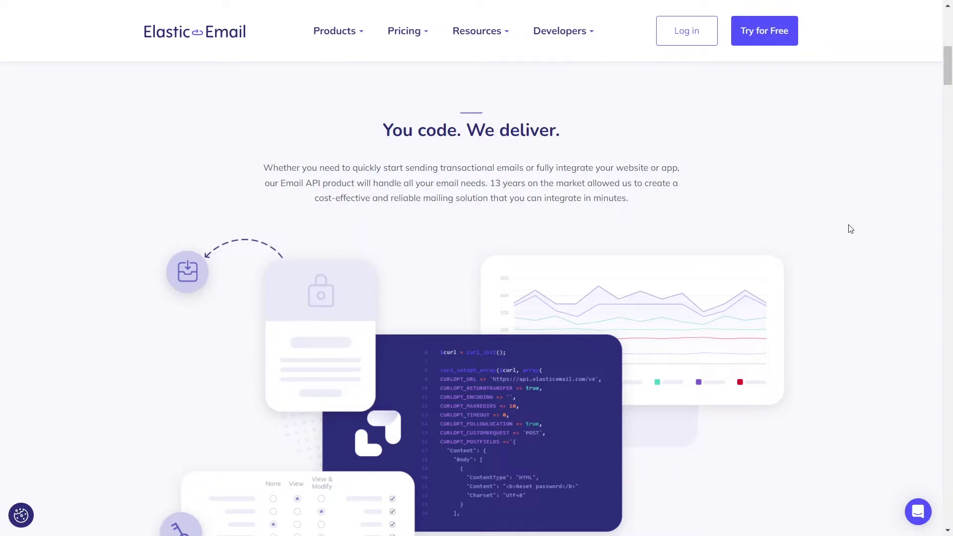
scroll(850, 229, down, 3)
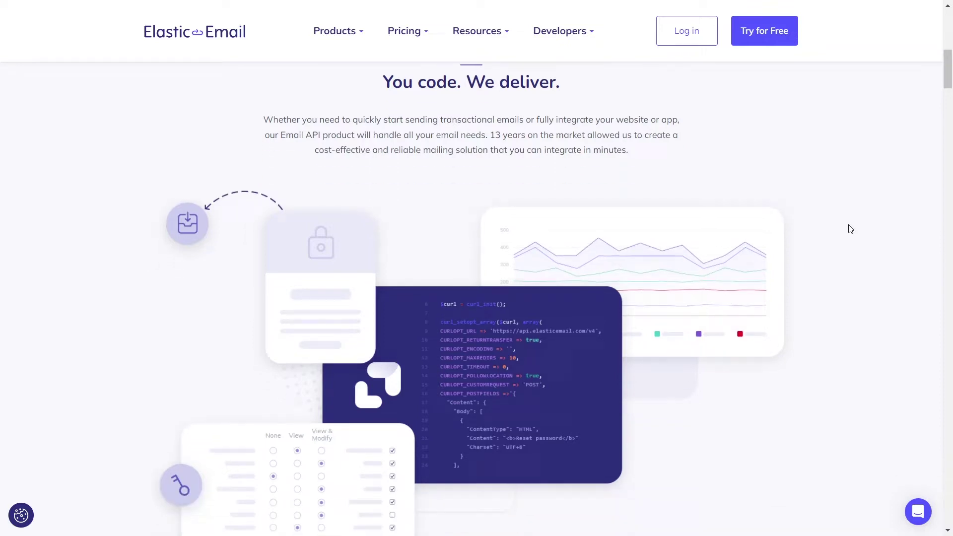
scroll(852, 228, down, 3)
scroll(851, 229, down, 3)
scroll(850, 229, down, 3)
scroll(851, 229, down, 2)
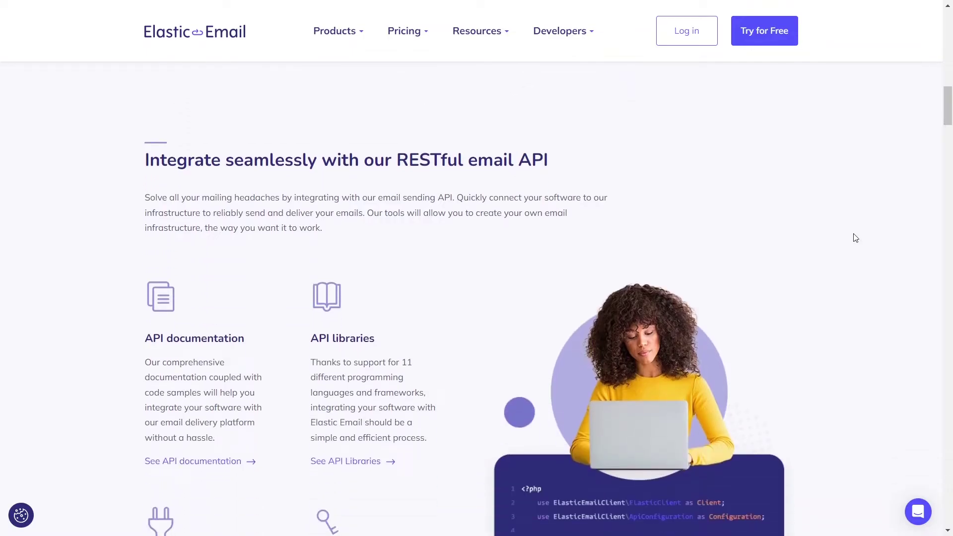
scroll(855, 237, down, 3)
scroll(856, 238, down, 3)
scroll(855, 238, down, 2)
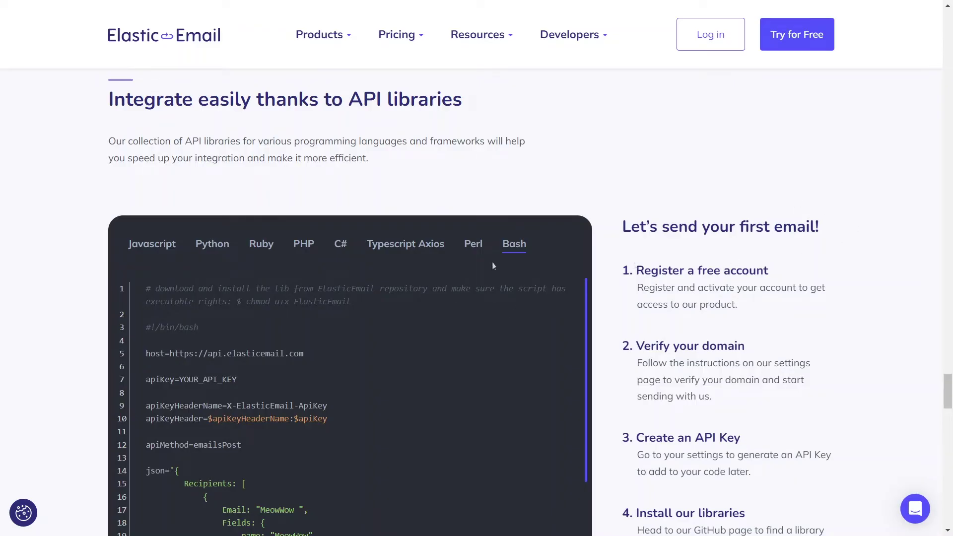
- View the sample sending code in Javascript, Python, Ruby, PHP, C#, Typescript Axios, Perl and Bash
click(144, 252)
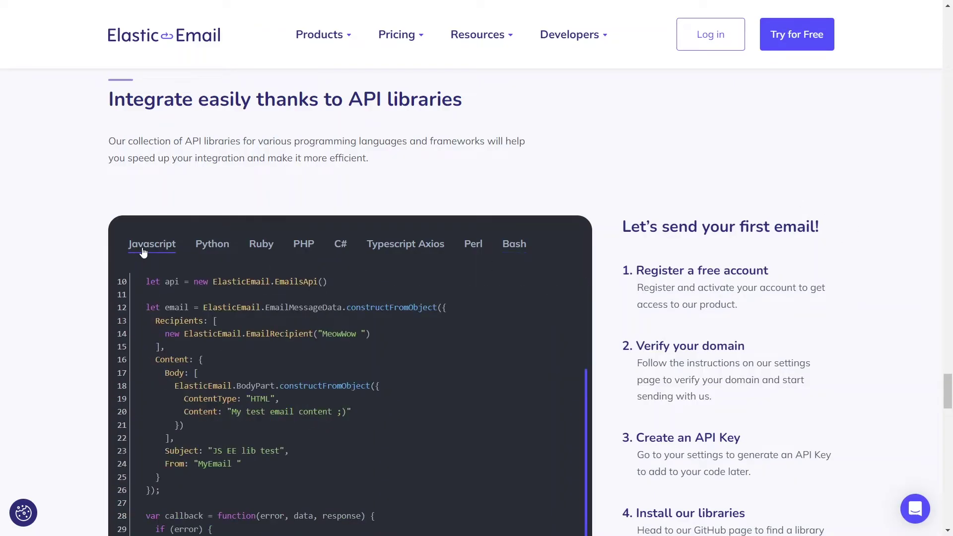
click(211, 252)
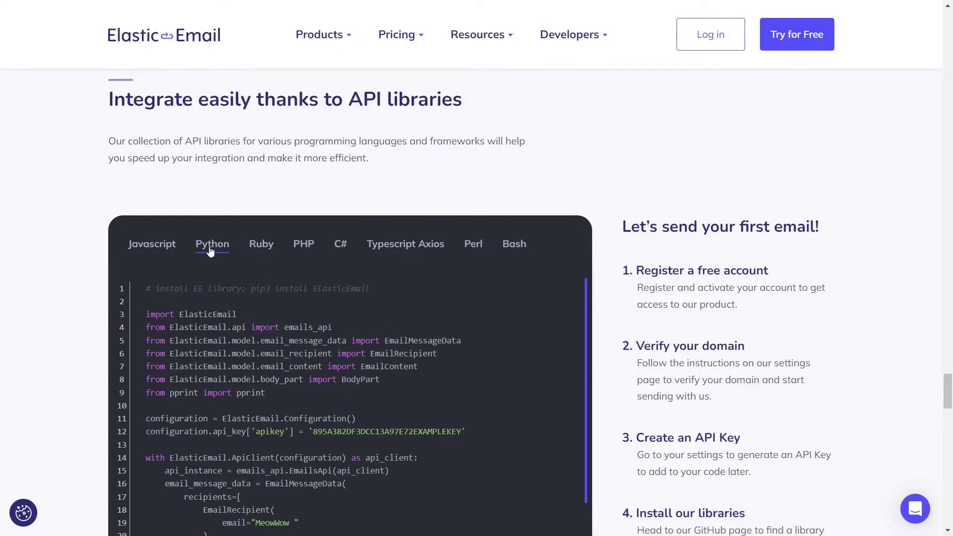
click(259, 254)
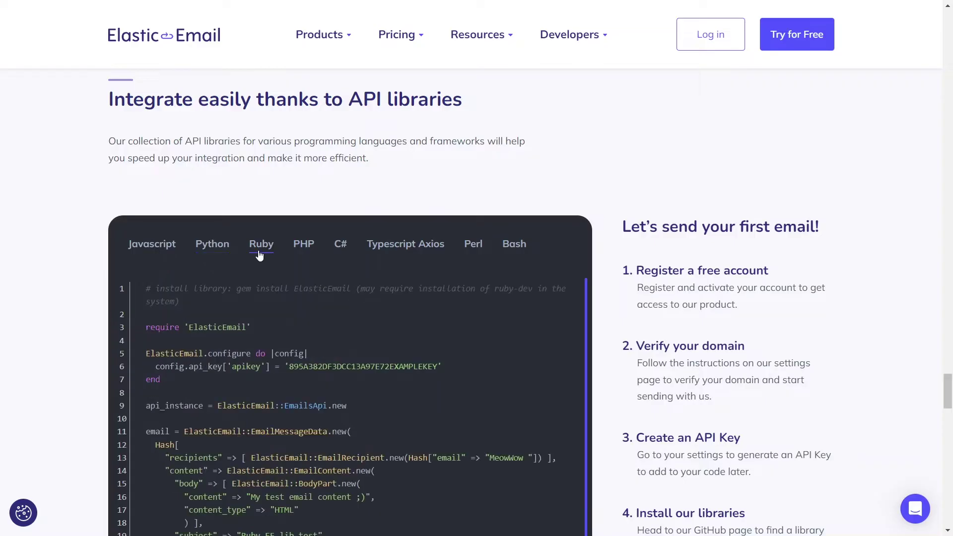
click(308, 255)
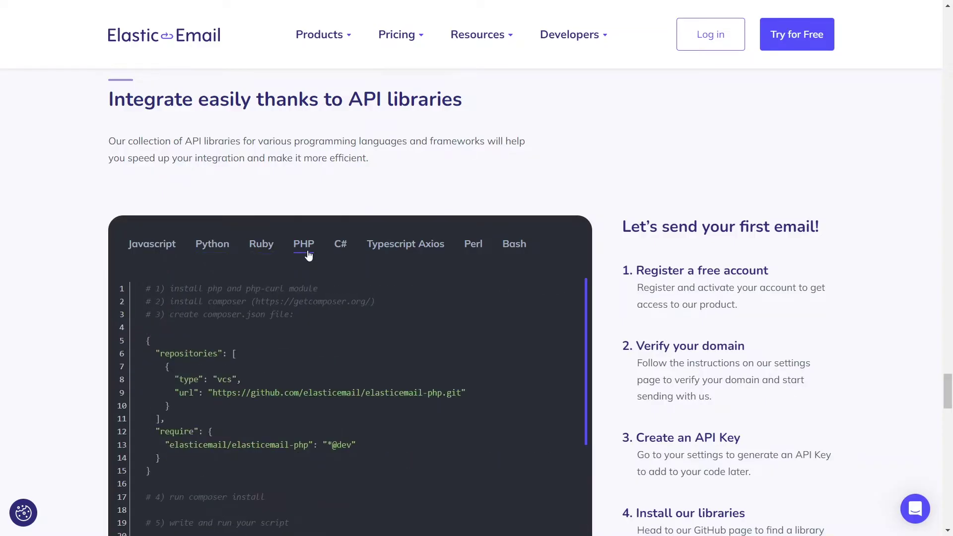
click(339, 251)
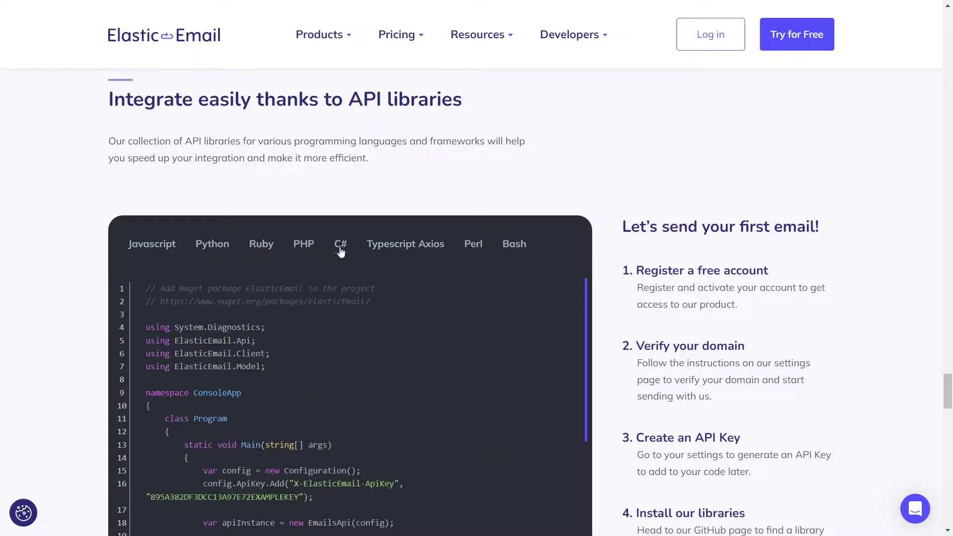
click(399, 254)
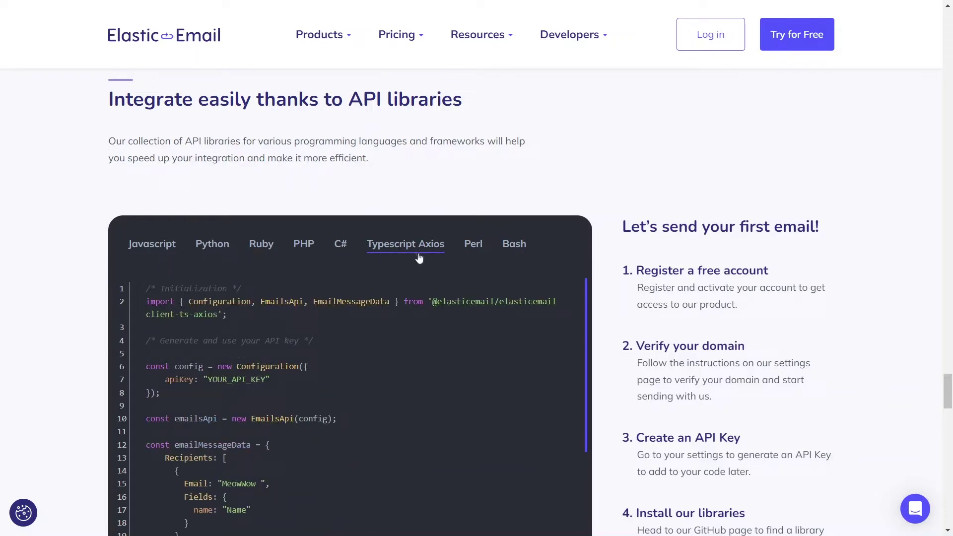
click(473, 247)
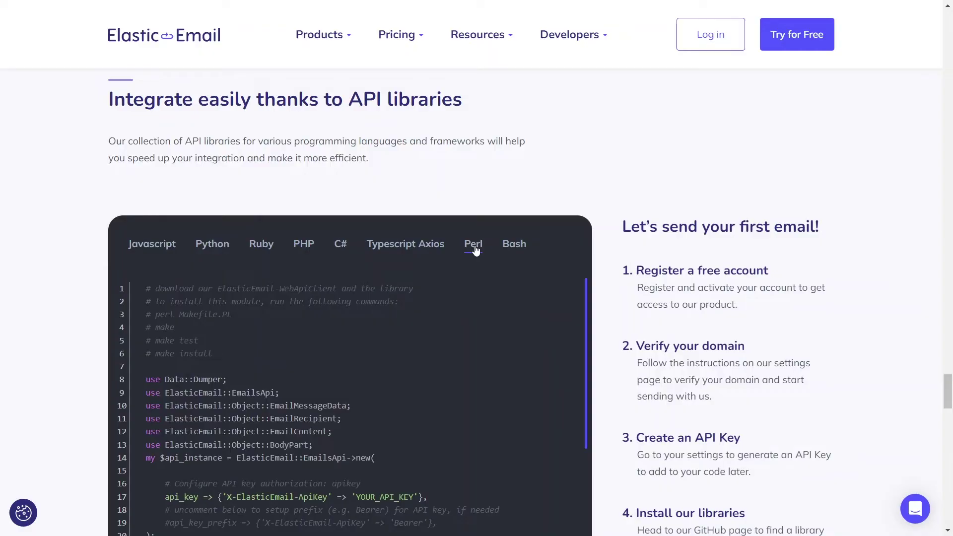
click(514, 244)
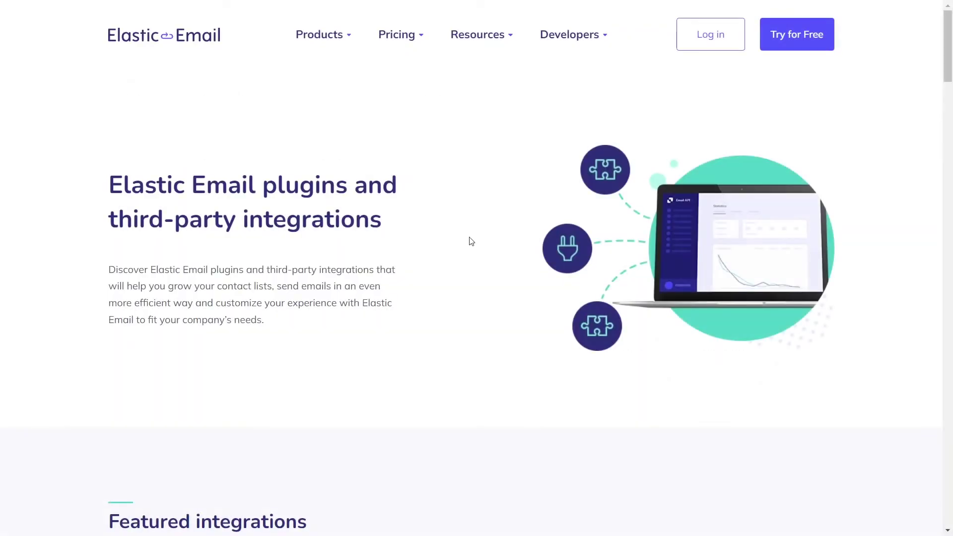
scroll(471, 242, down, 4)
scroll(471, 242, down, 3)
scroll(471, 241, down, 2)
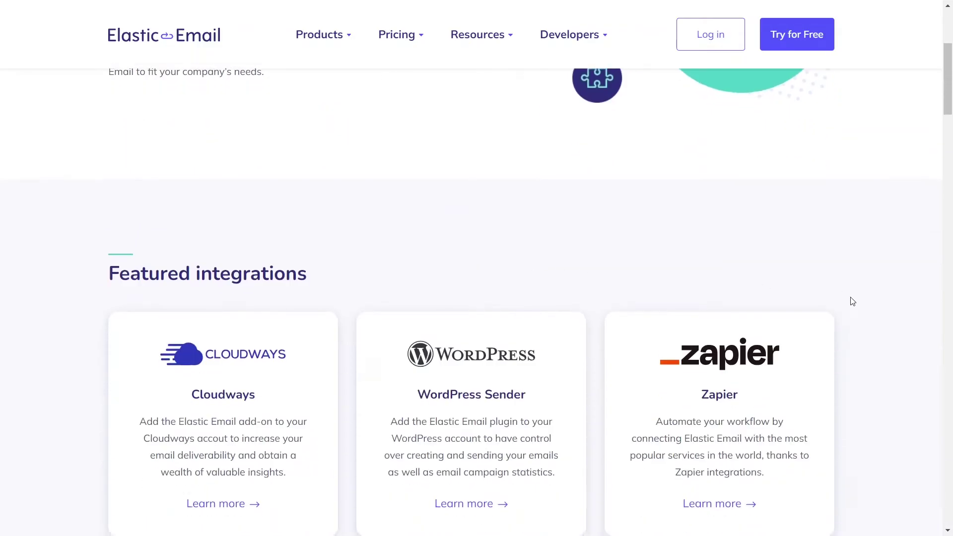
scroll(854, 301, down, 4)
scroll(860, 313, down, 1)
scroll(860, 313, down, 4)
scroll(860, 316, down, 3)
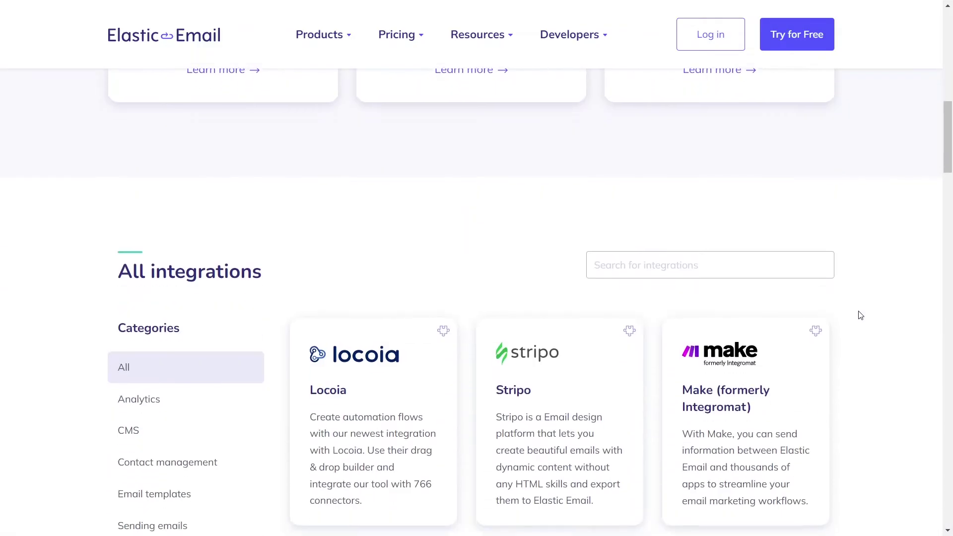
scroll(860, 315, down, 2)
scroll(861, 315, down, 1)
scroll(861, 315, down, 4)
scroll(860, 315, down, 2)
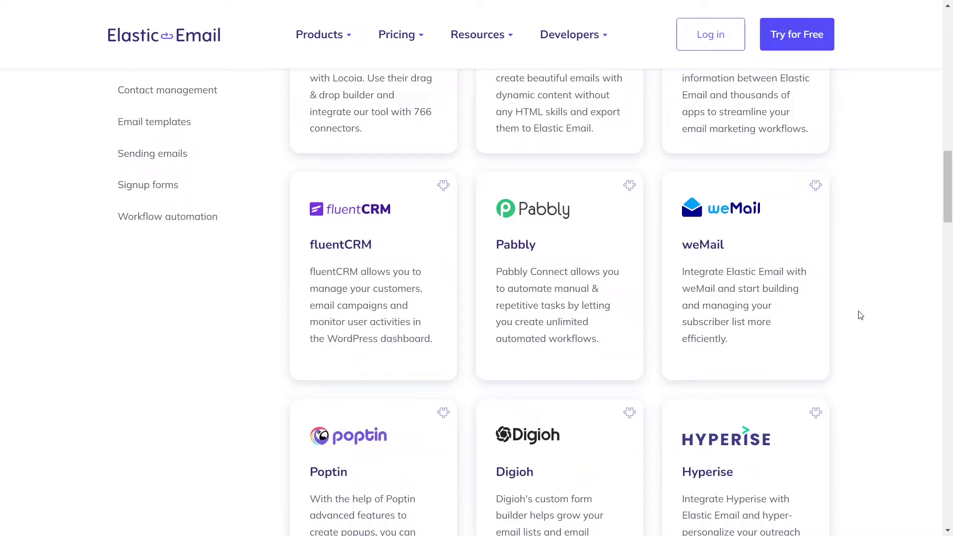
scroll(861, 315, down, 3)
scroll(860, 315, down, 3)
scroll(861, 315, down, 1)
scroll(861, 316, down, 2)
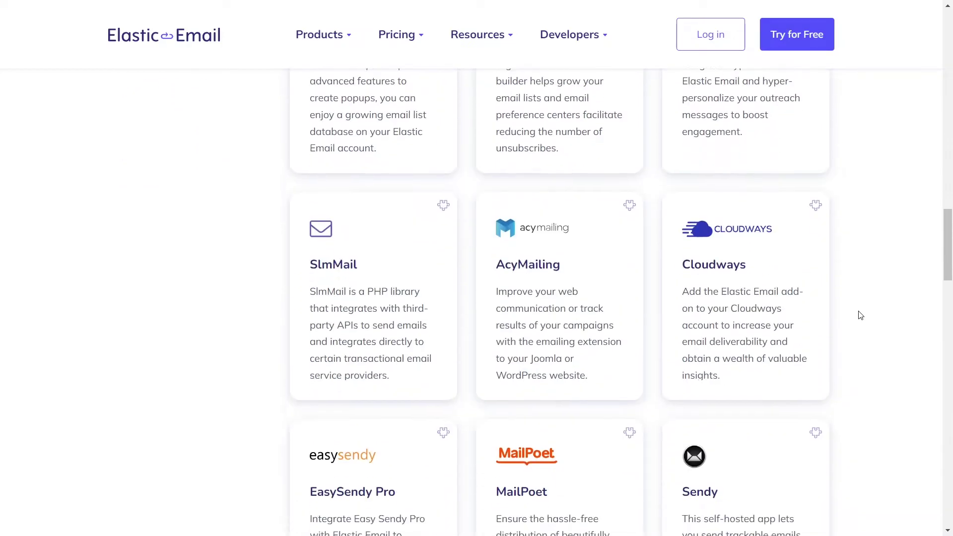
scroll(860, 314, down, 3)
scroll(860, 316, down, 2)
scroll(861, 336, down, 2)
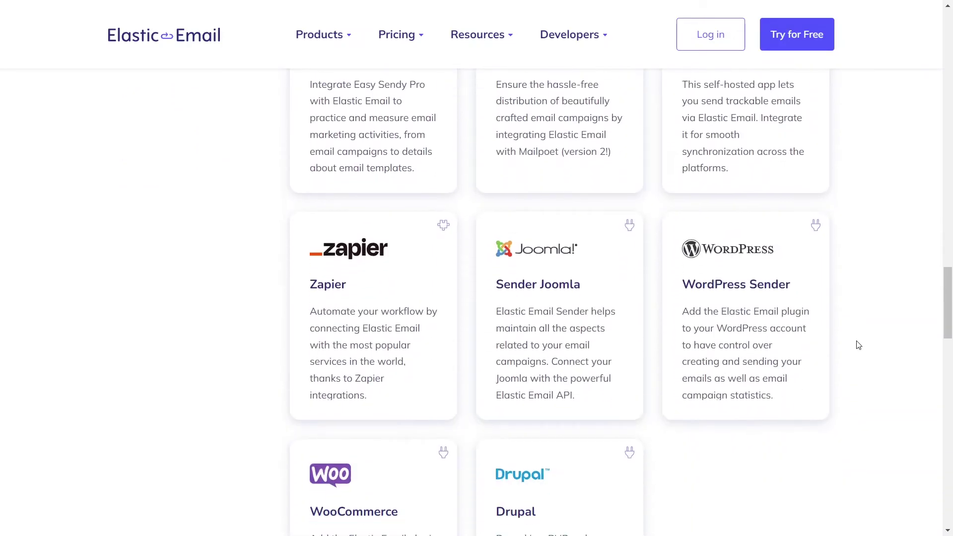
scroll(858, 344, down, 3)
scroll(859, 354, down, 2)
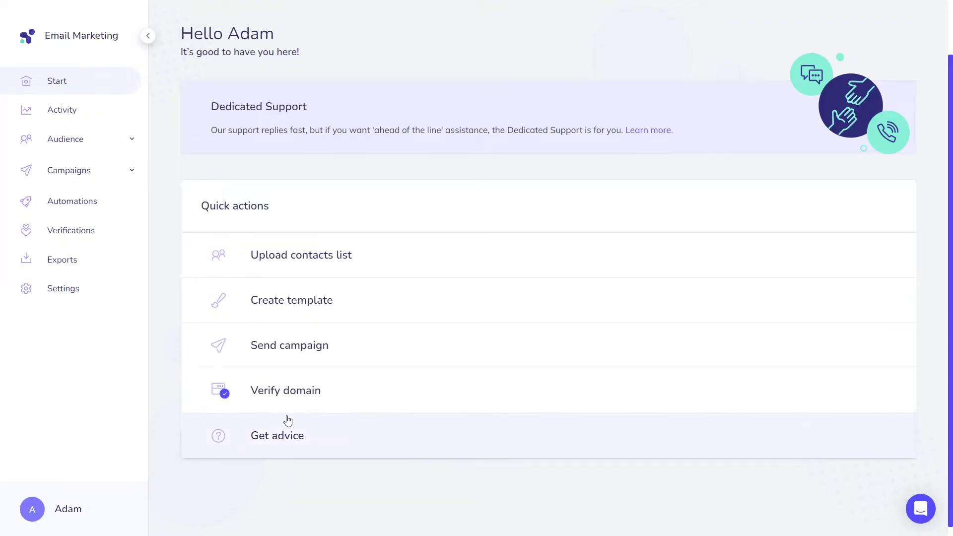
- Check and dismiss the domain verification options, then start an additional API key in Settings
click(361, 408)
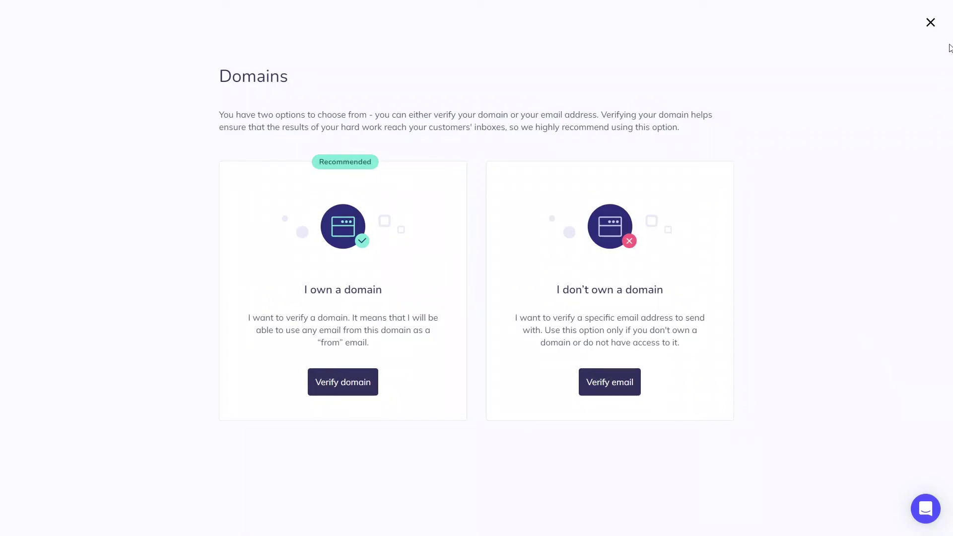
click(932, 22)
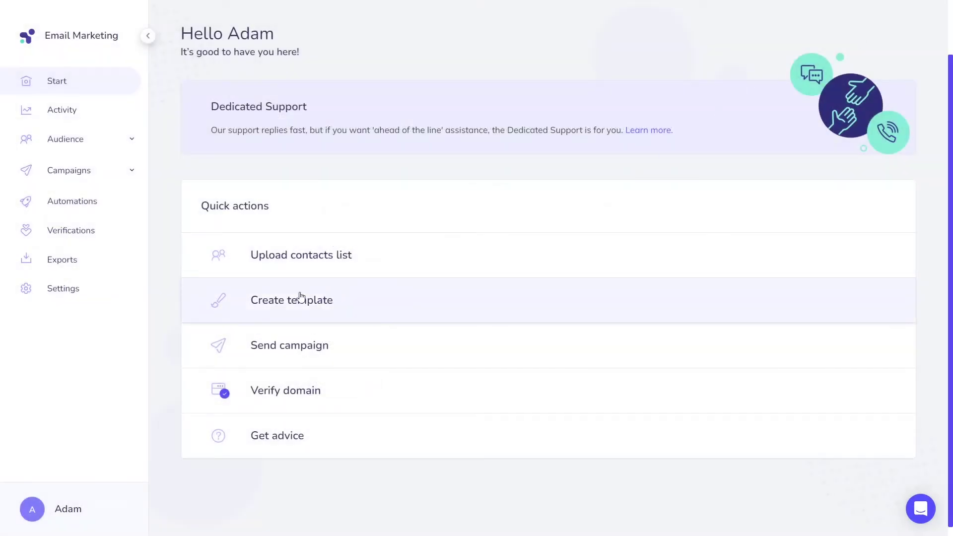
click(90, 291)
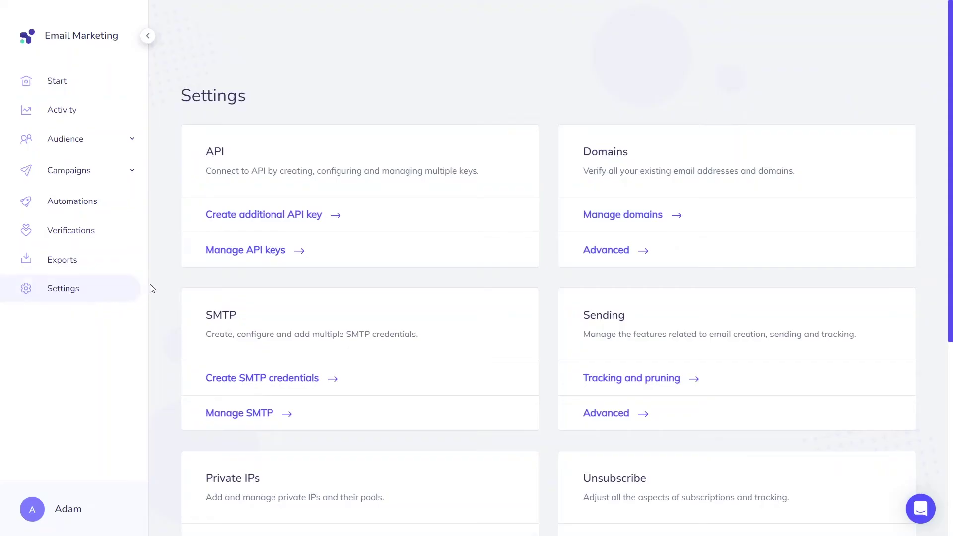
click(298, 215)
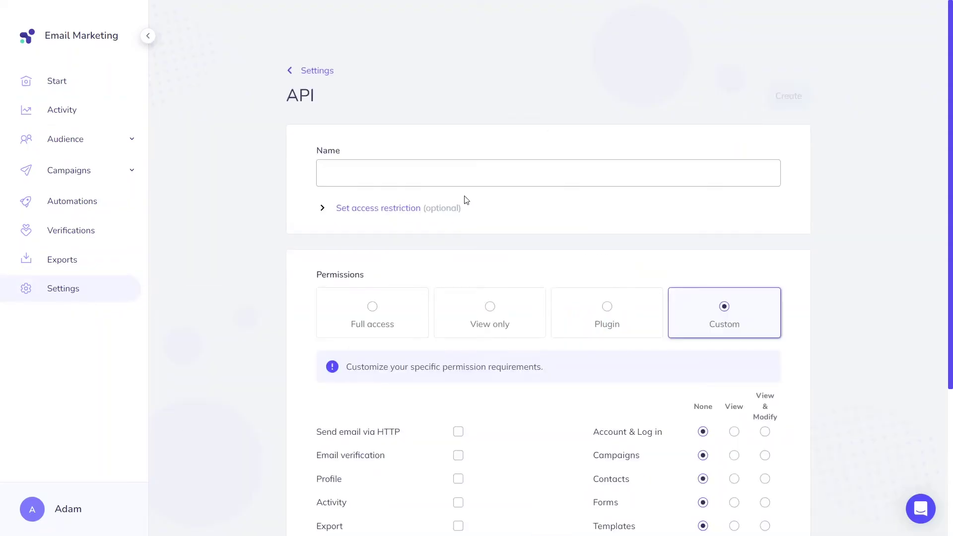
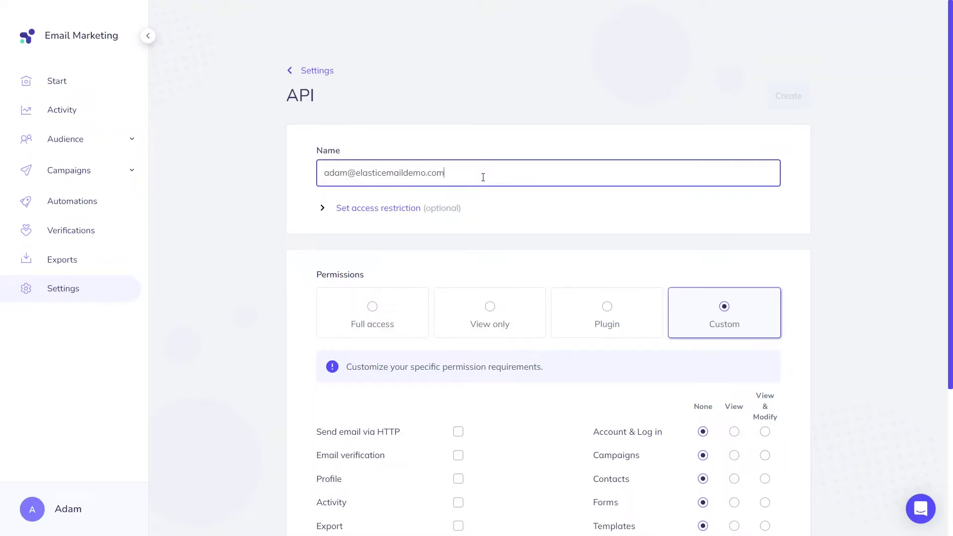
- Give the key View & Modify on Campaigns, View on Forms and Settings, plus Security and Modify2FAEmail
click(395, 208)
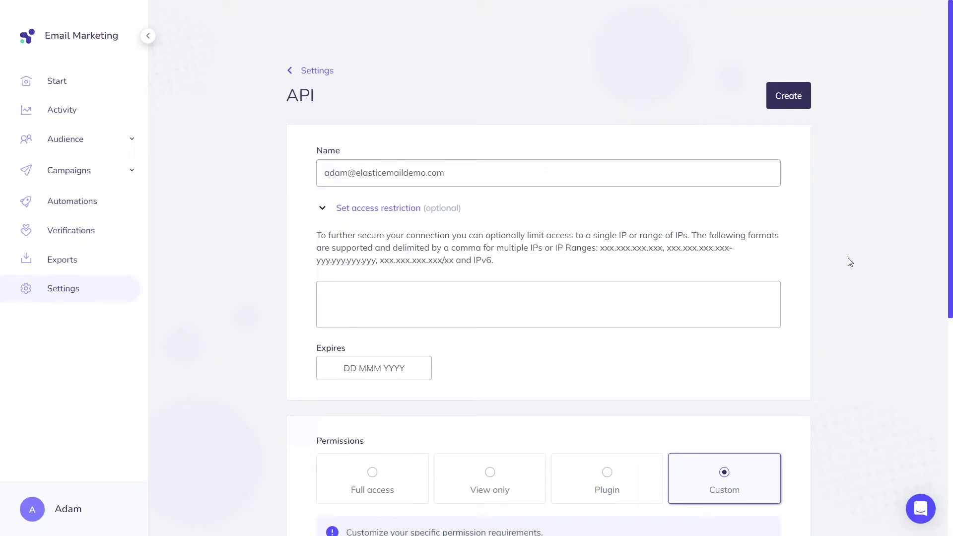
scroll(851, 263, down, 5)
scroll(857, 276, down, 5)
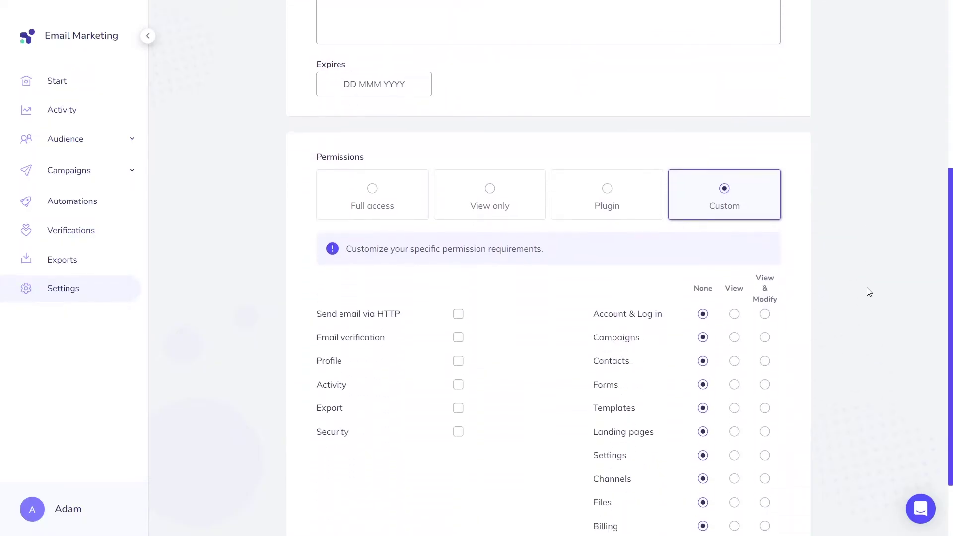
scroll(868, 292, down, 1)
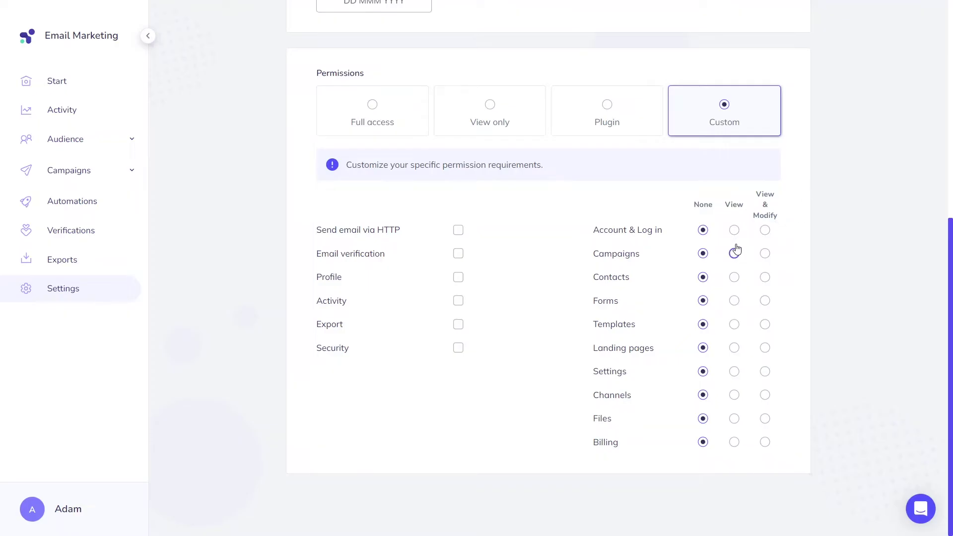
click(766, 254)
click(734, 301)
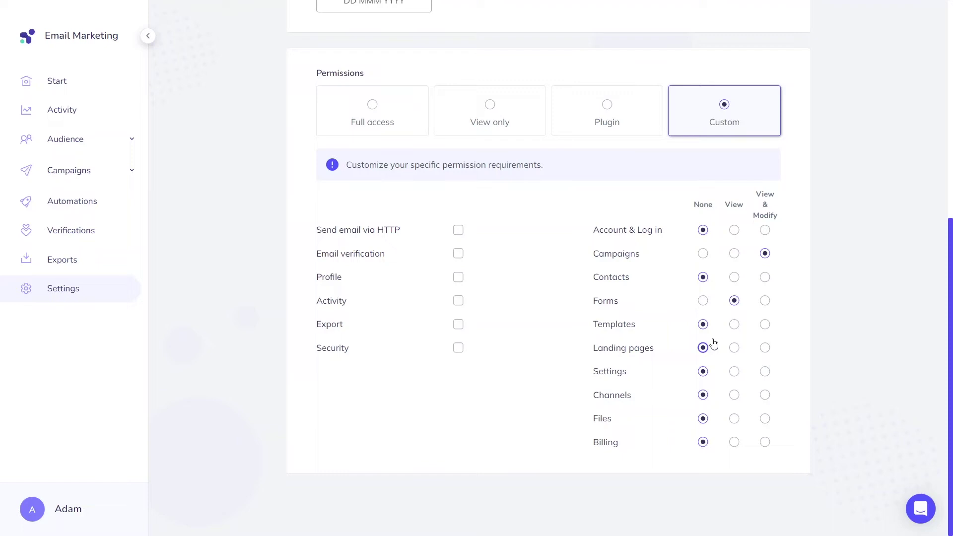
click(734, 371)
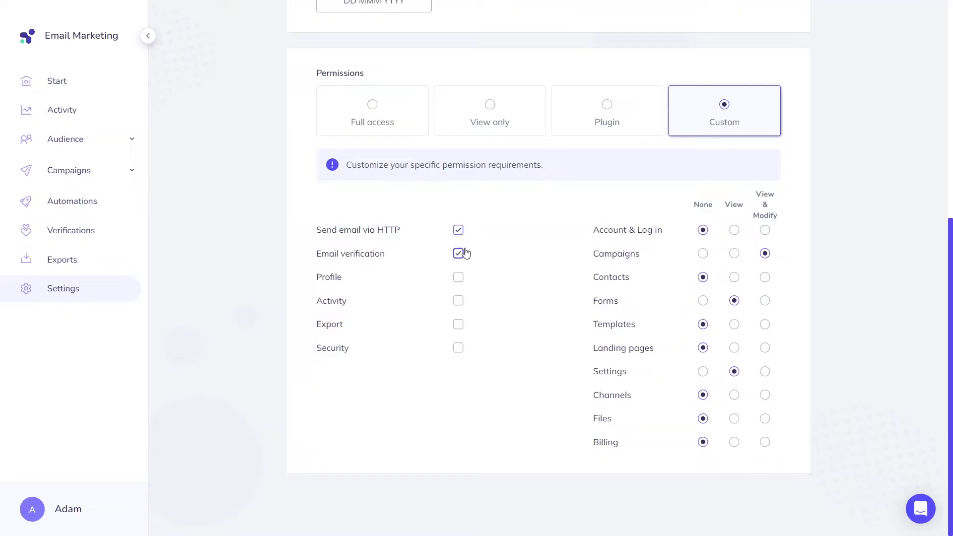
click(458, 347)
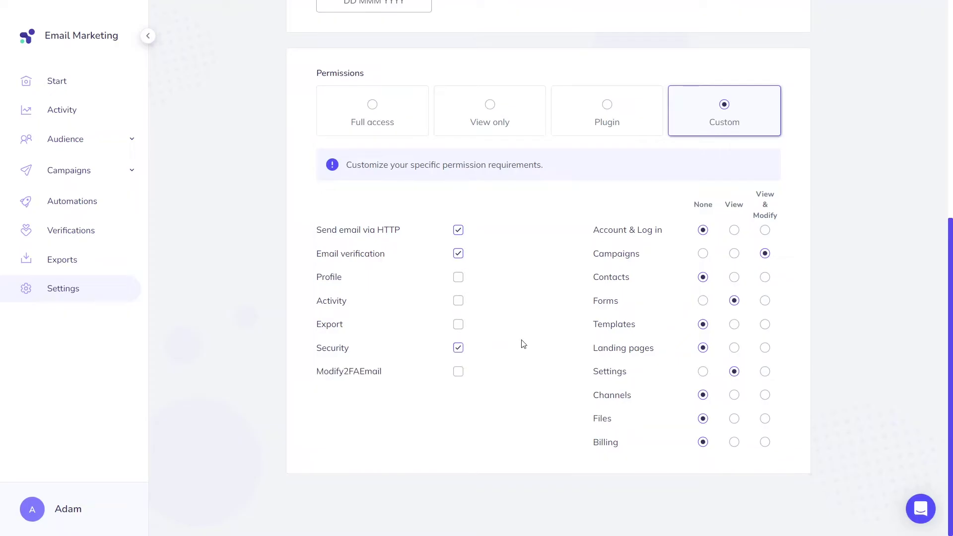
click(459, 371)
scroll(550, 331, up, 8)
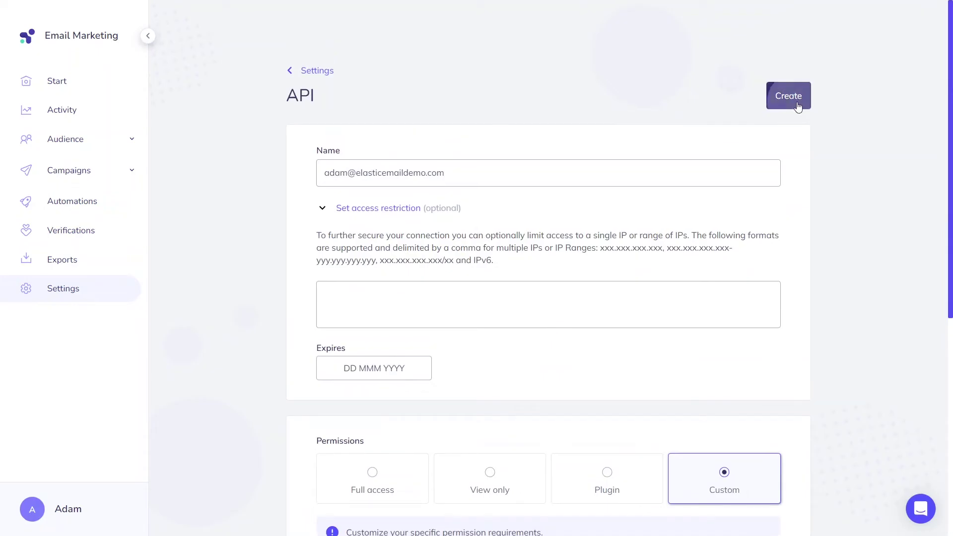
- Create the custom-access API key, copy its value, and close the confirmation dialog
click(799, 106)
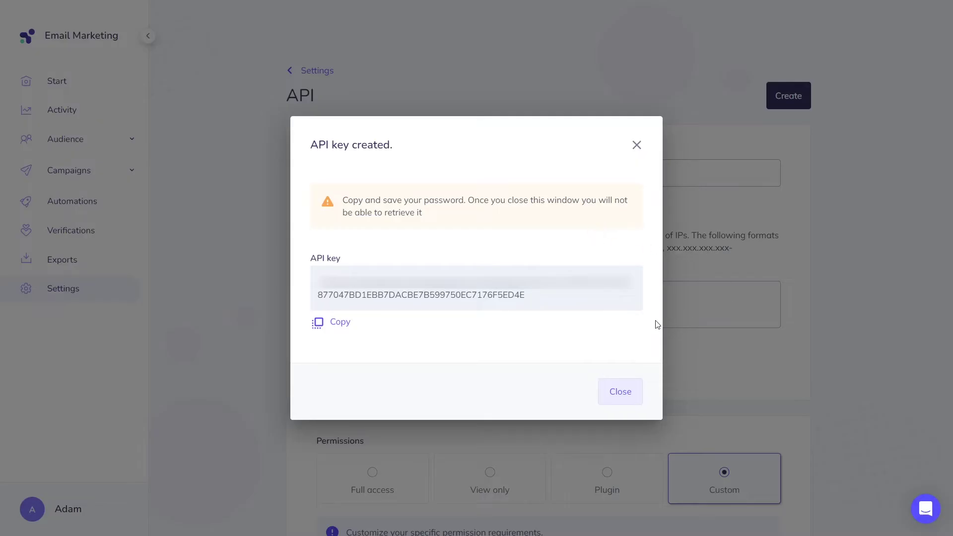
click(340, 322)
click(621, 392)
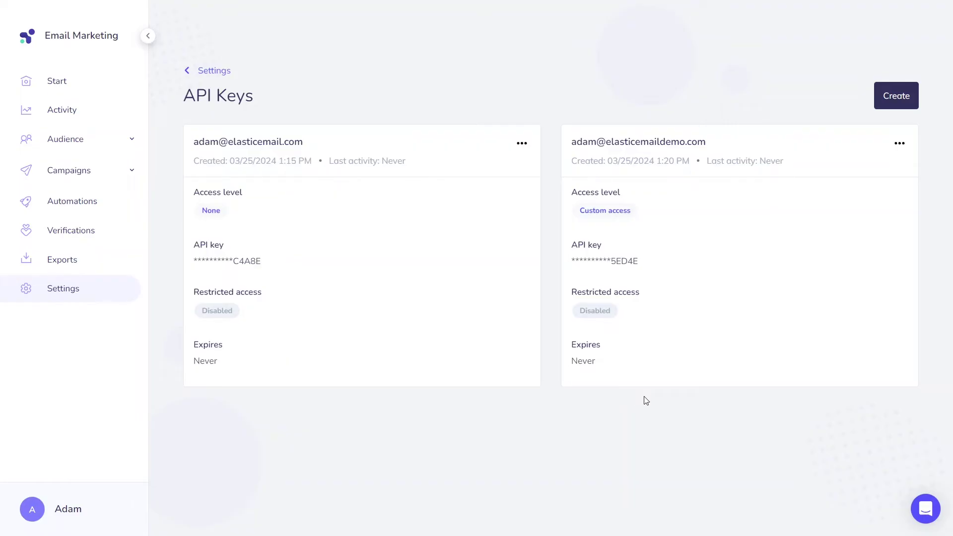
click(900, 143)
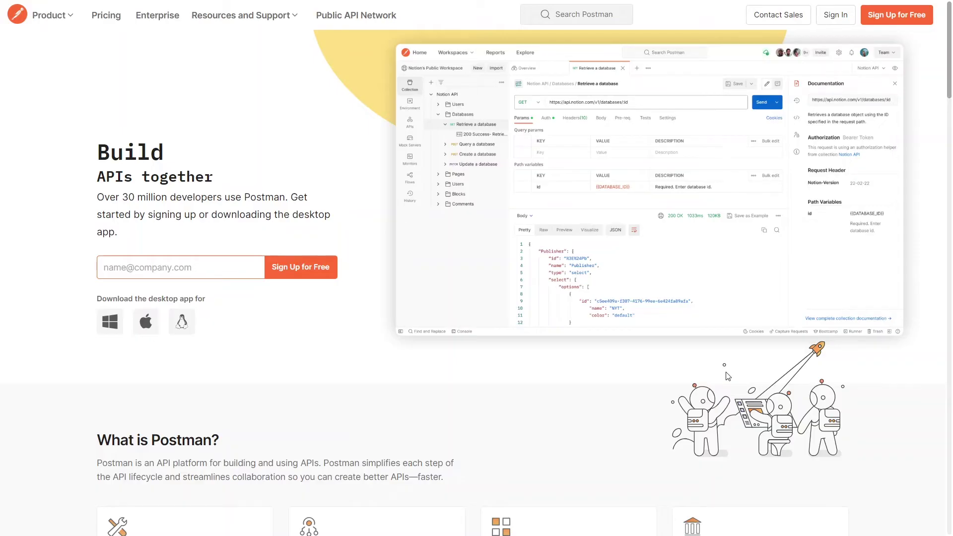
scroll(727, 376, down, 3)
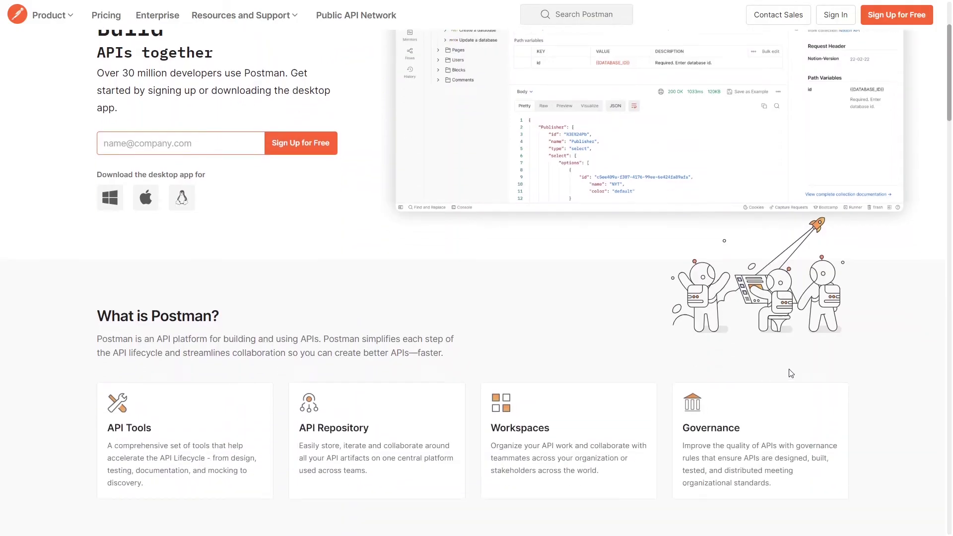
scroll(900, 379, down, 3)
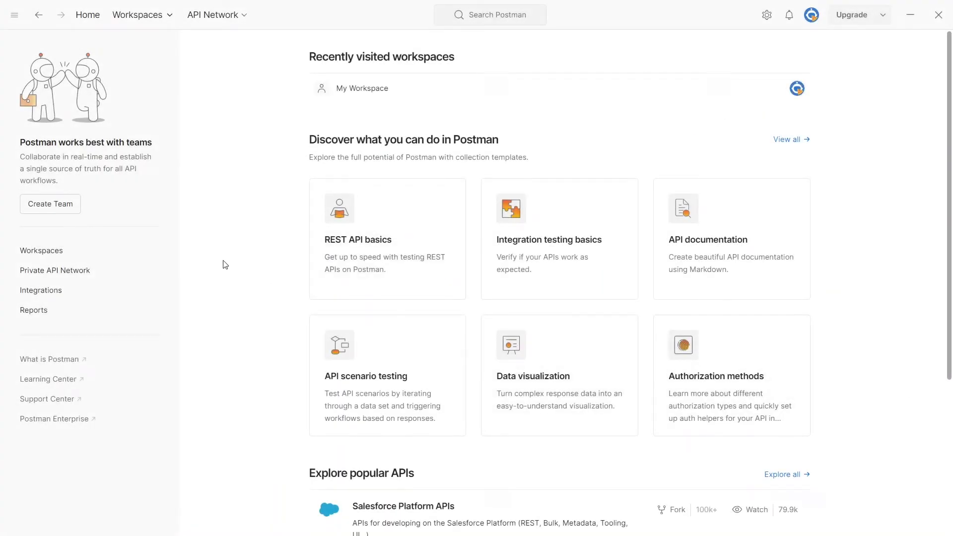
- Create a blank personal workspace named Elastic Email in Postman
click(155, 33)
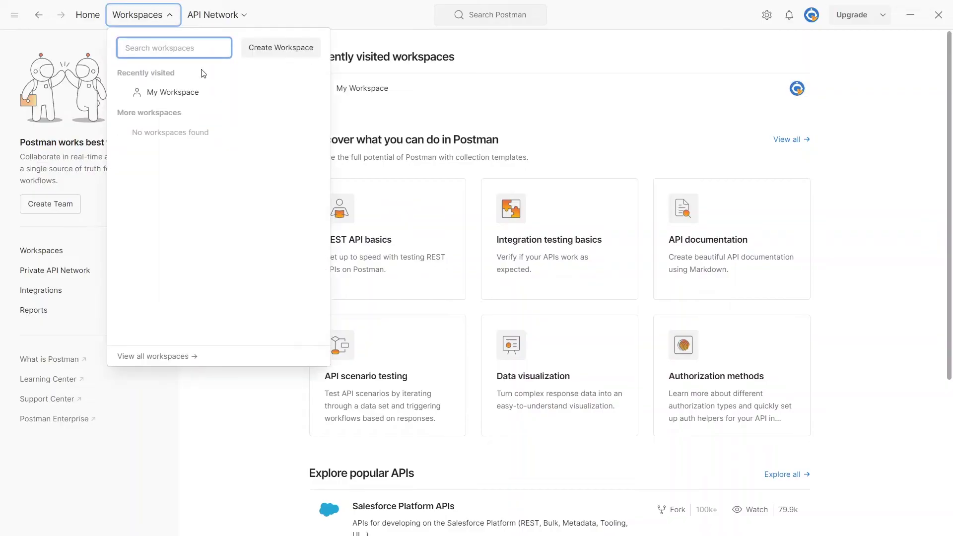
click(281, 47)
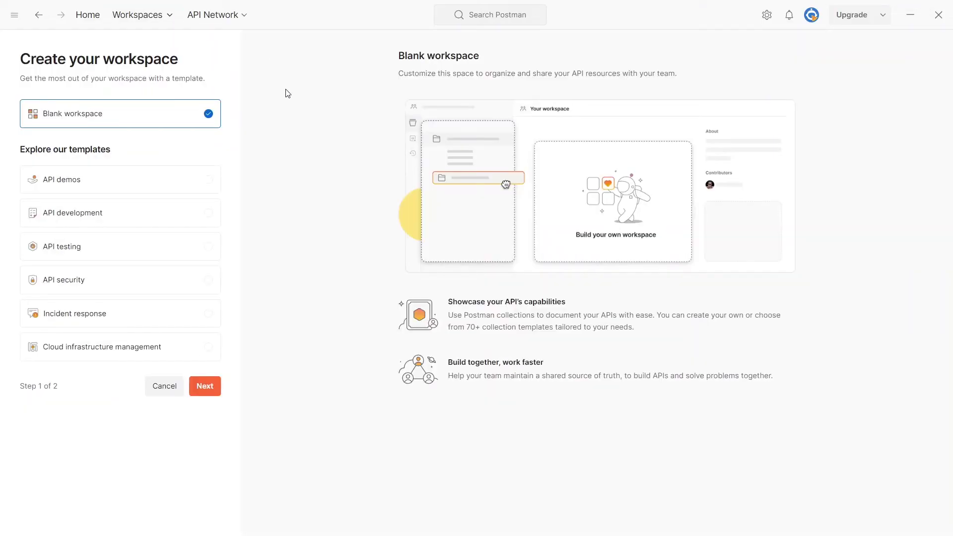
click(205, 386)
text(Elastic Email)
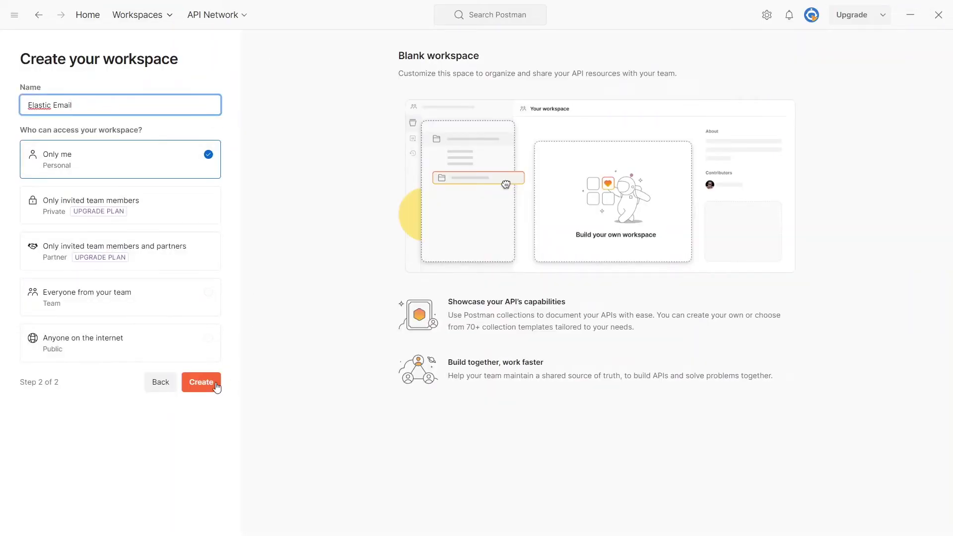
click(201, 383)
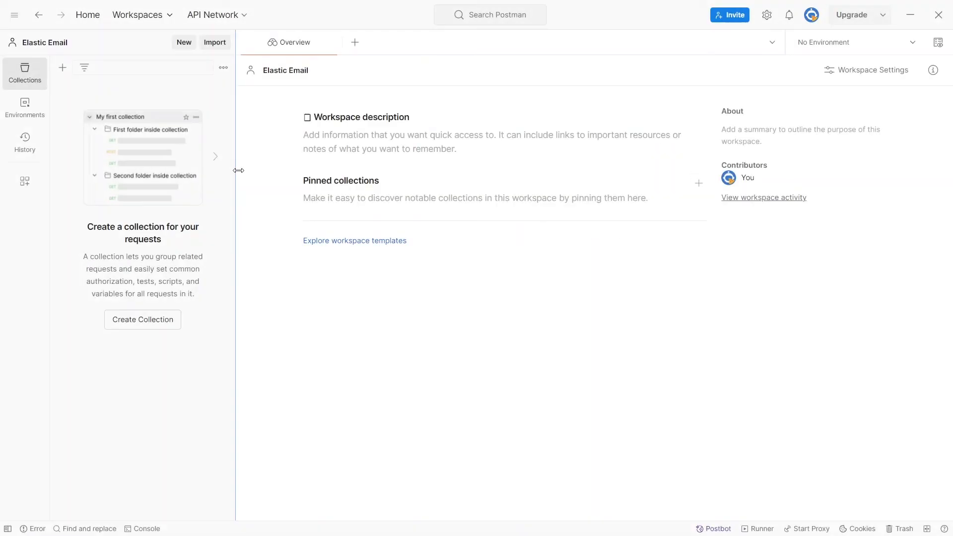
- Add a new collection to the workspace and start renaming it to EE
click(62, 68)
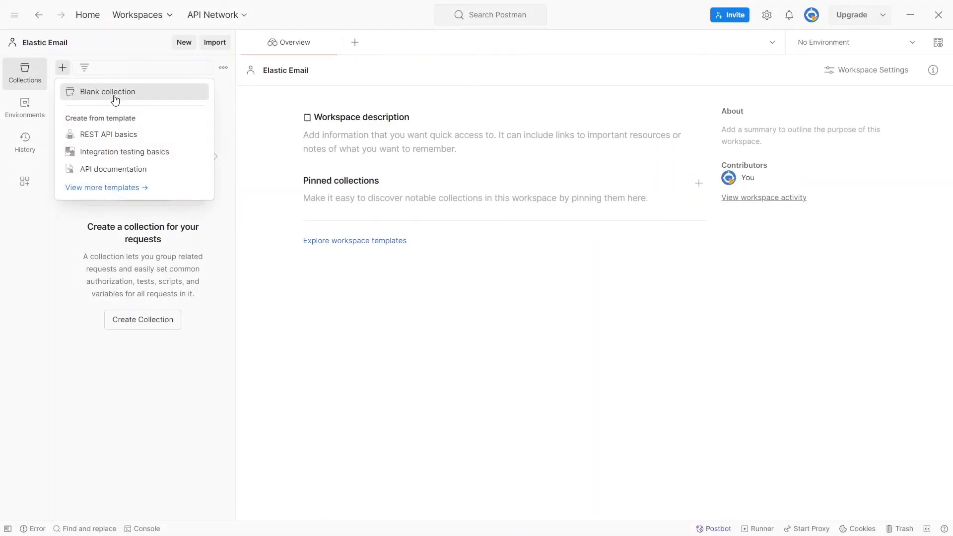
click(107, 91)
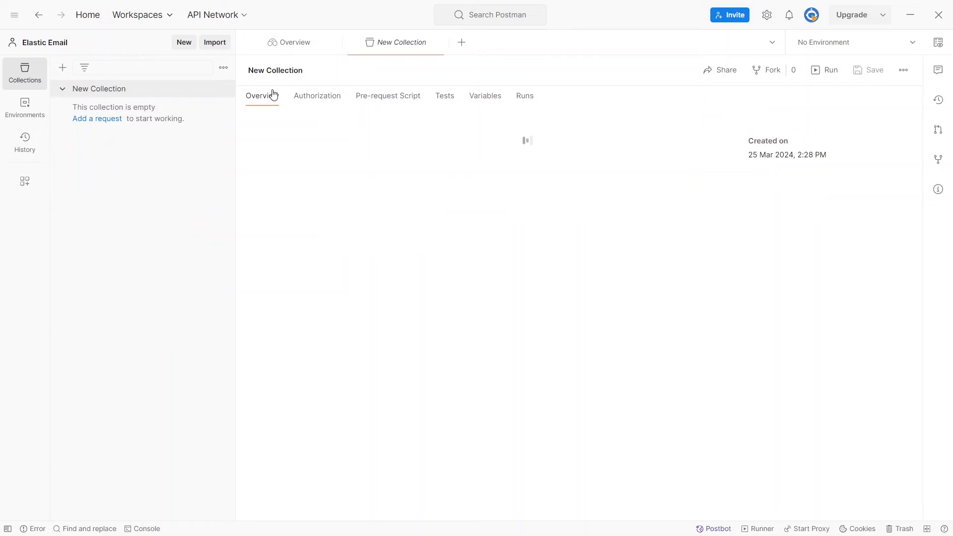
click(275, 70)
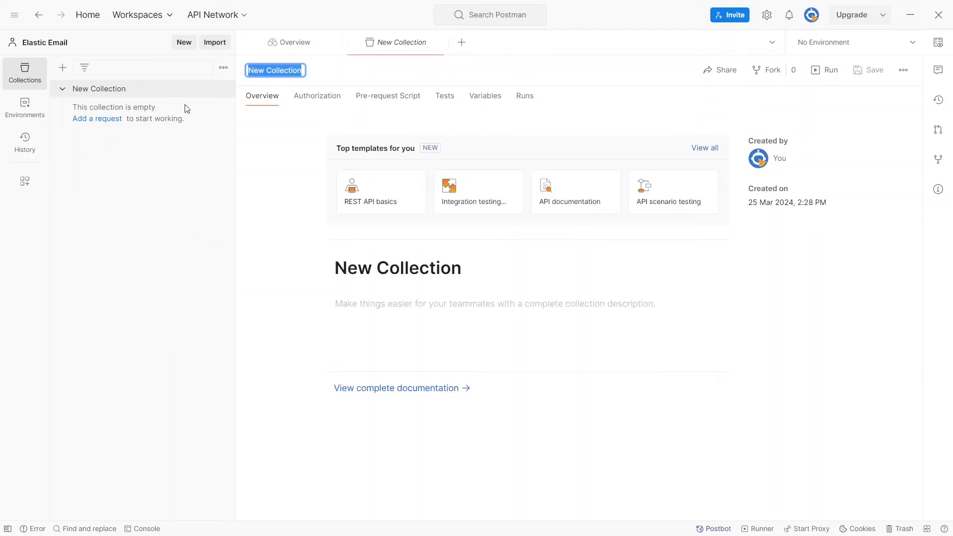
text(EE)
- Add a request to EE with API Key authorization using the X-ElasticEmail-ApiKey header
click(96, 119)
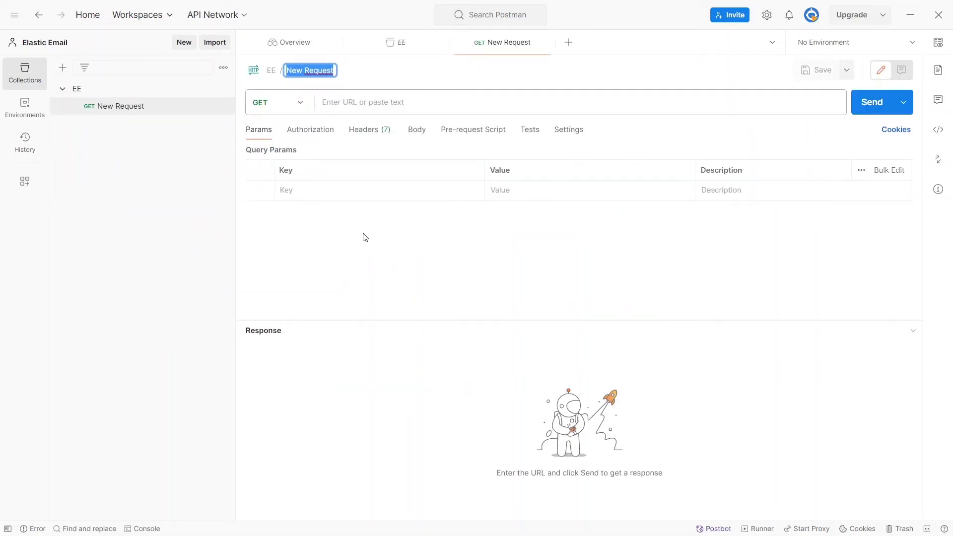
click(310, 130)
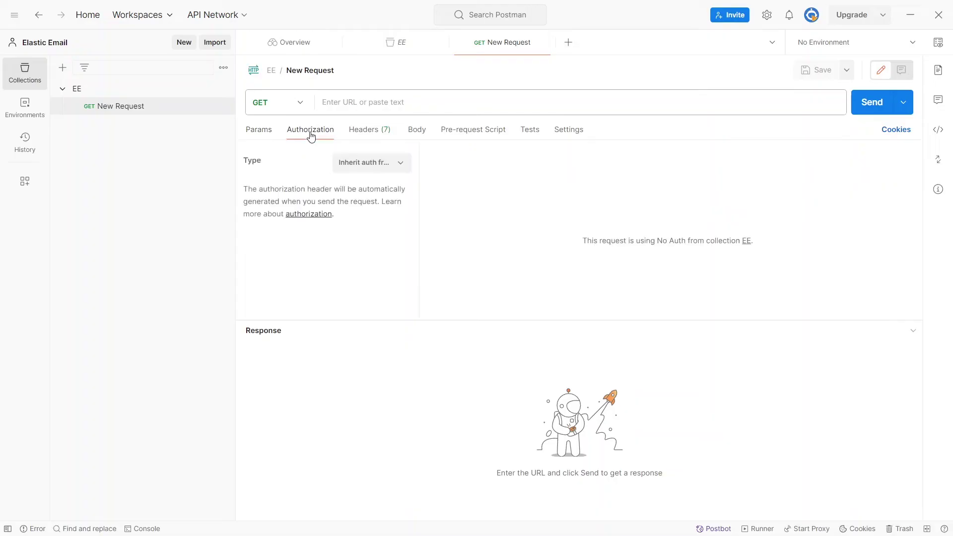
click(354, 162)
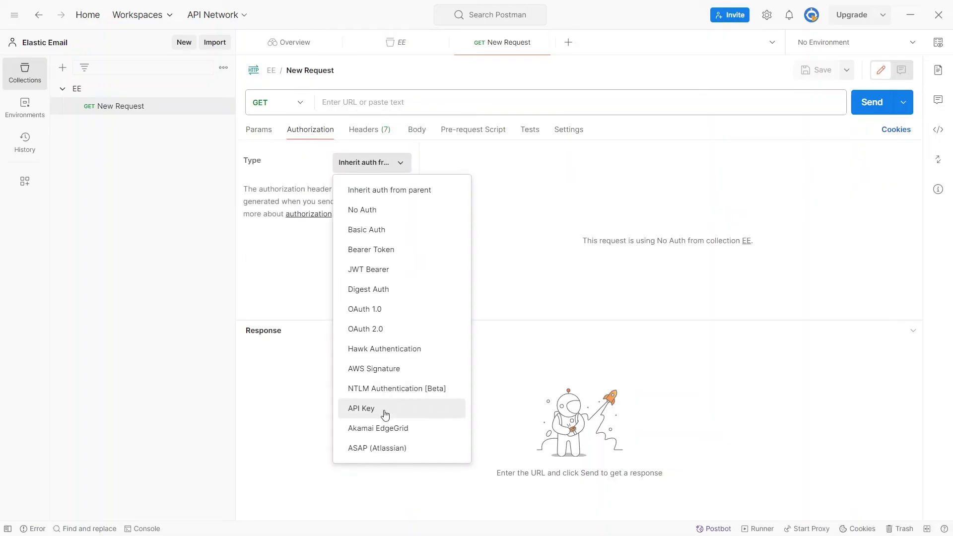
click(384, 410)
click(635, 240)
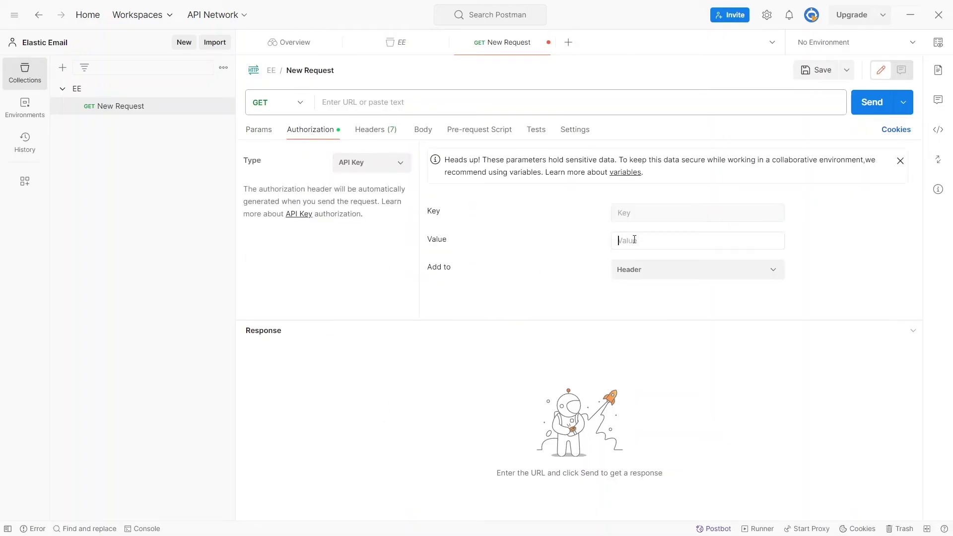
key(alt+Tab)
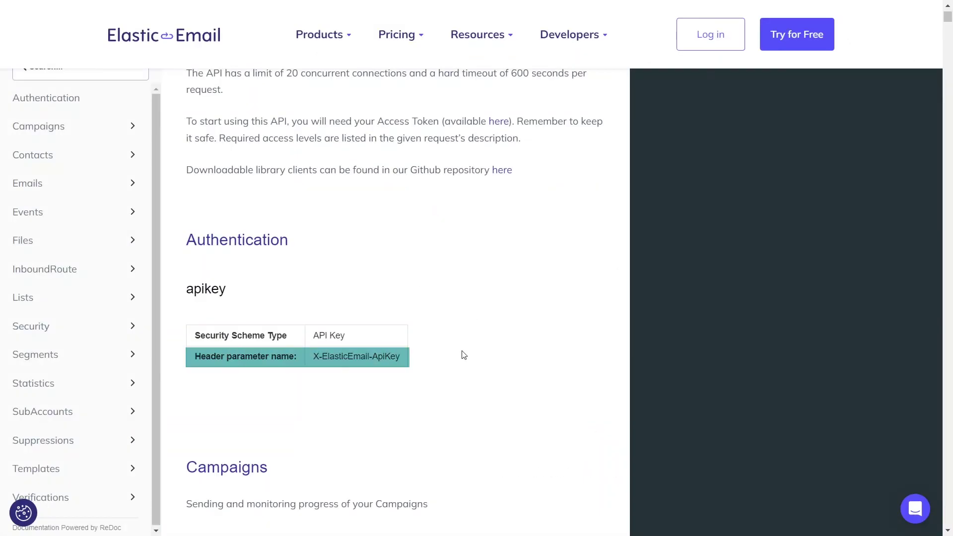
key(alt+Tab)
- Make the request a POST to Elastic Email's transactional emails endpoint URL
click(282, 102)
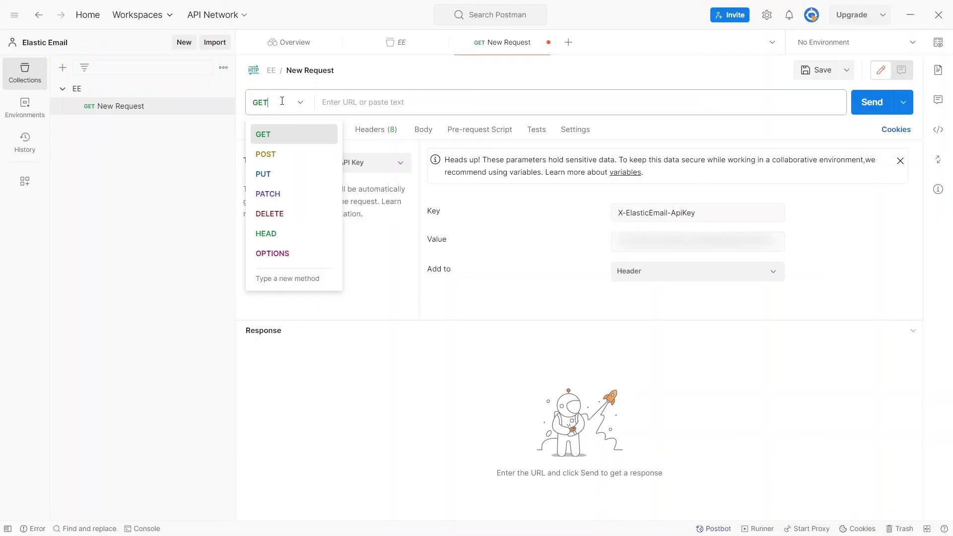
click(266, 155)
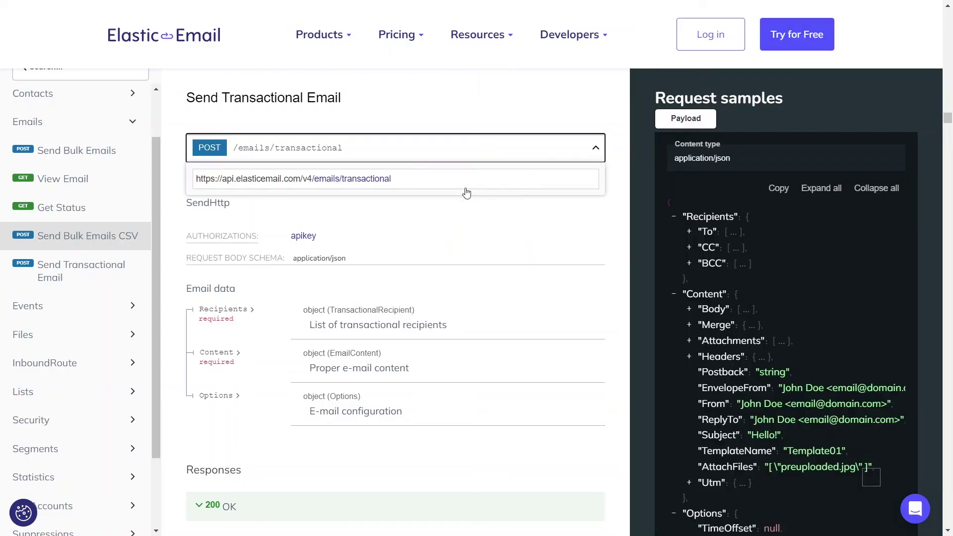
triple_click(463, 187)
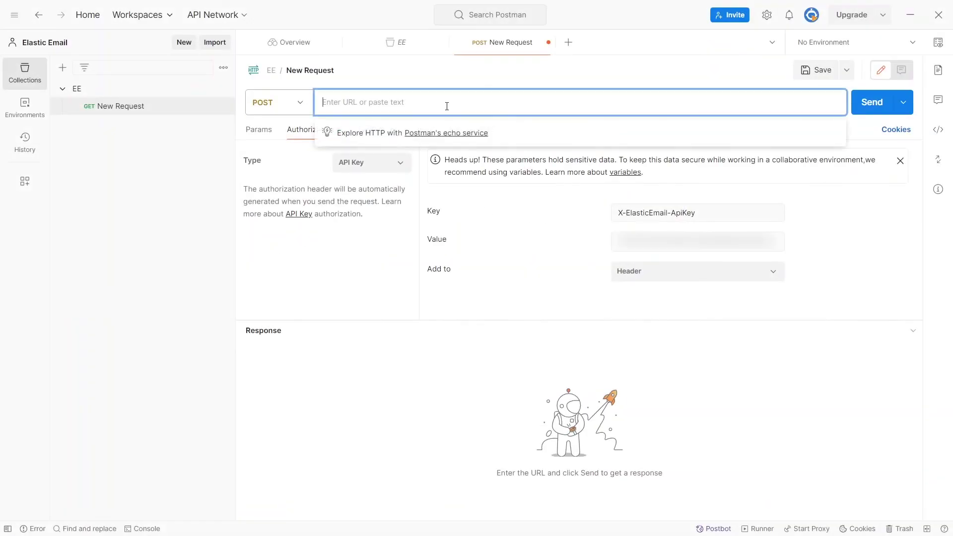
text(https://api.elasticemail.com/v4/emails/transactional)
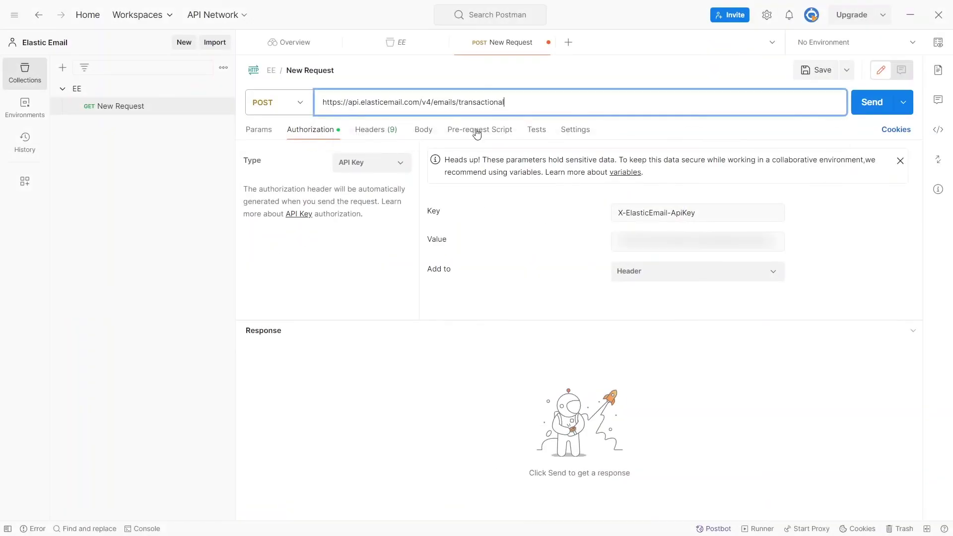
click(819, 238)
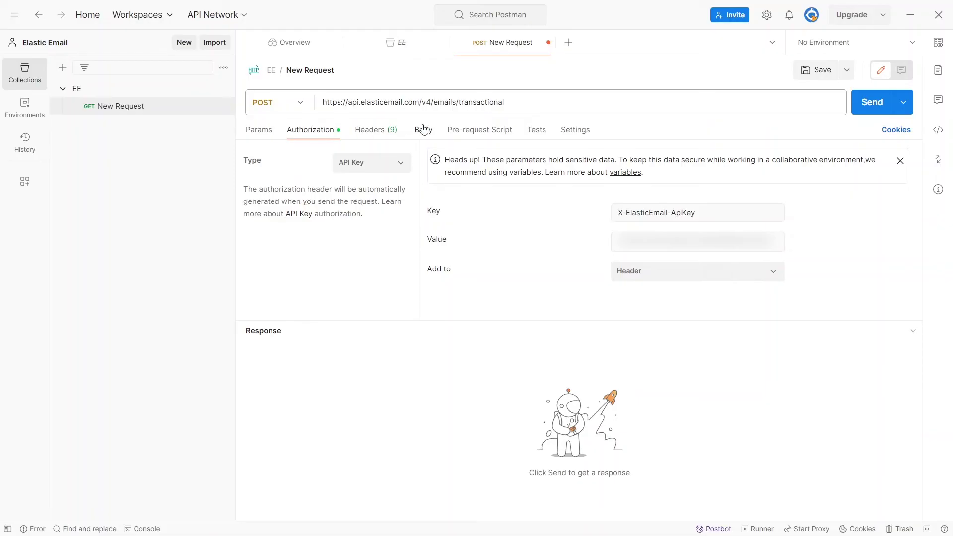
click(423, 129)
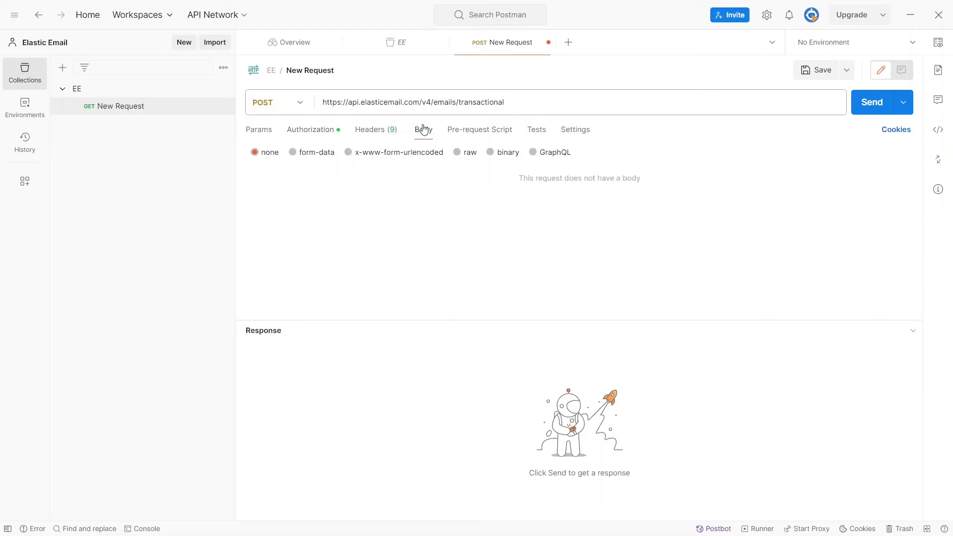
- Paste a raw JSON body with the Spring discount subject and message, then send it
click(459, 152)
click(447, 180)
key(ctrl+v)
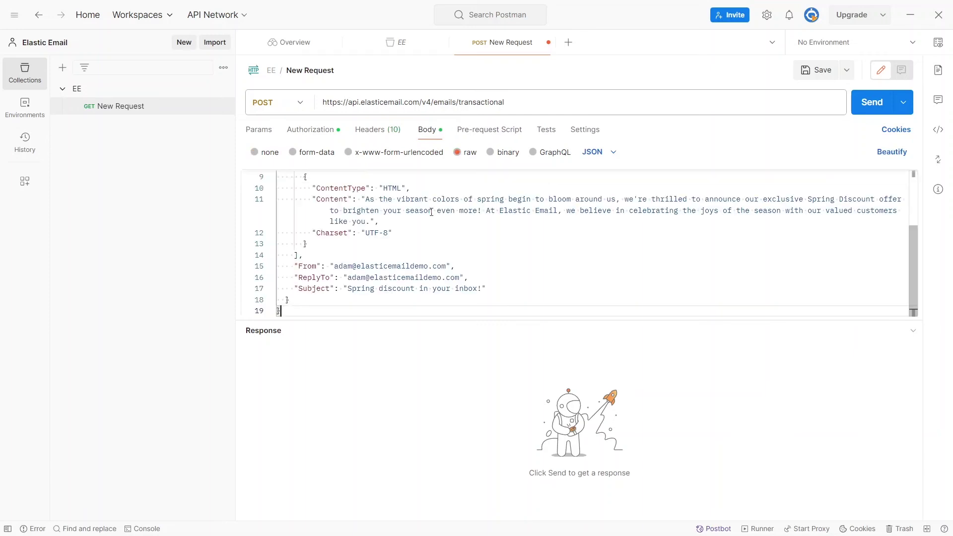
scroll(431, 212, up, 5)
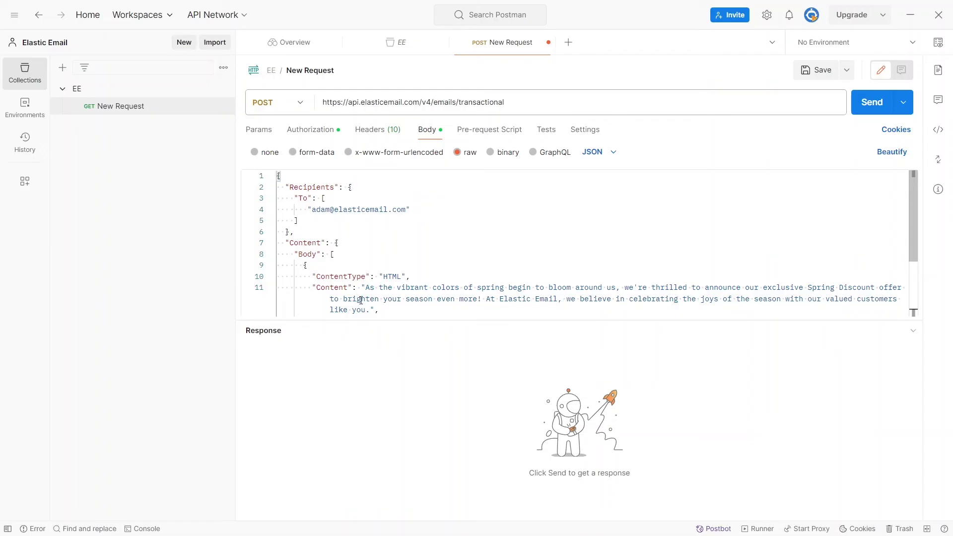
scroll(358, 299, down, 2)
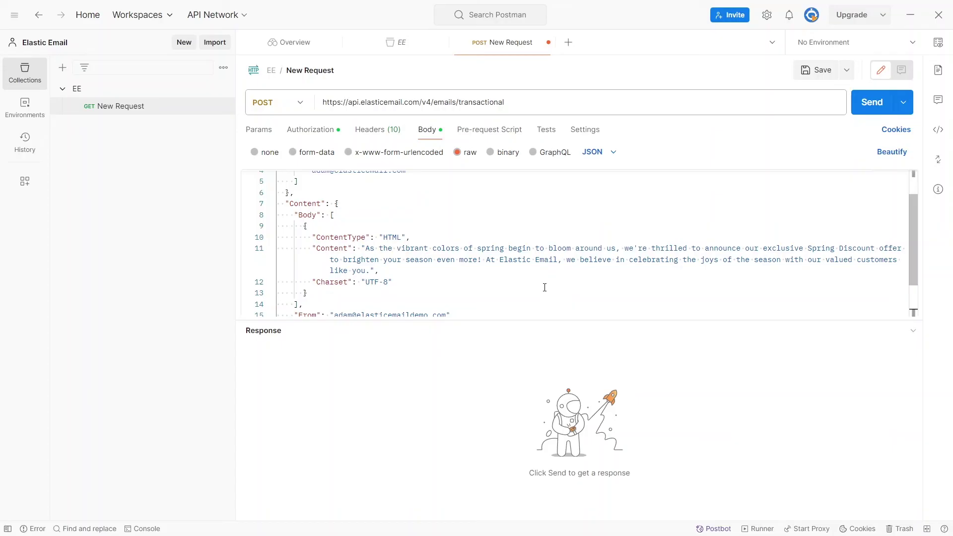
scroll(544, 288, down, 3)
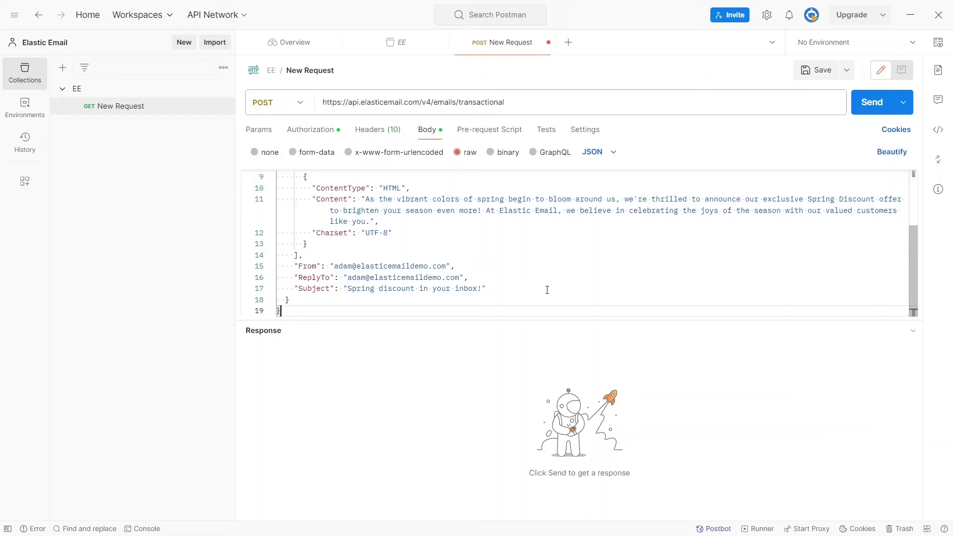
click(872, 102)
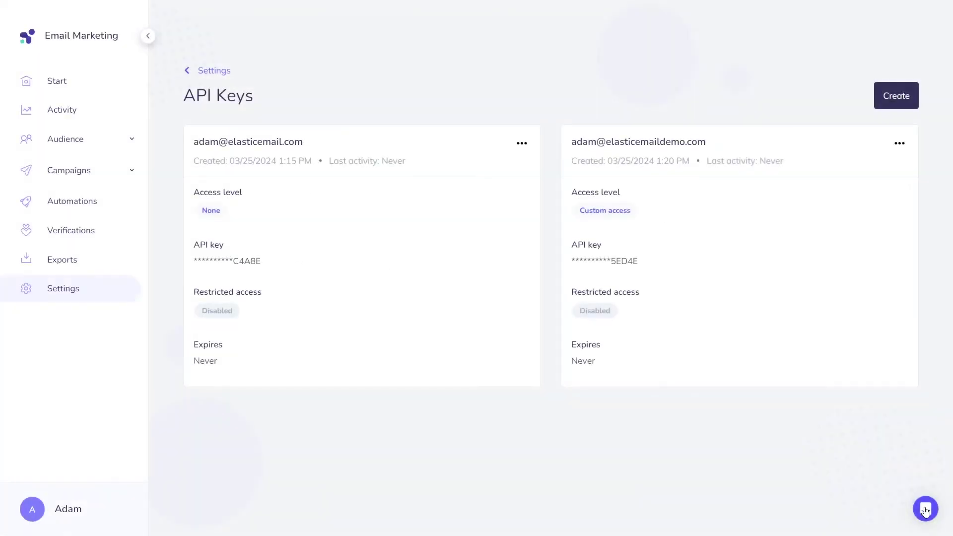
- Open the support chat's Messages section and start a new message to Elastic Email support
click(927, 510)
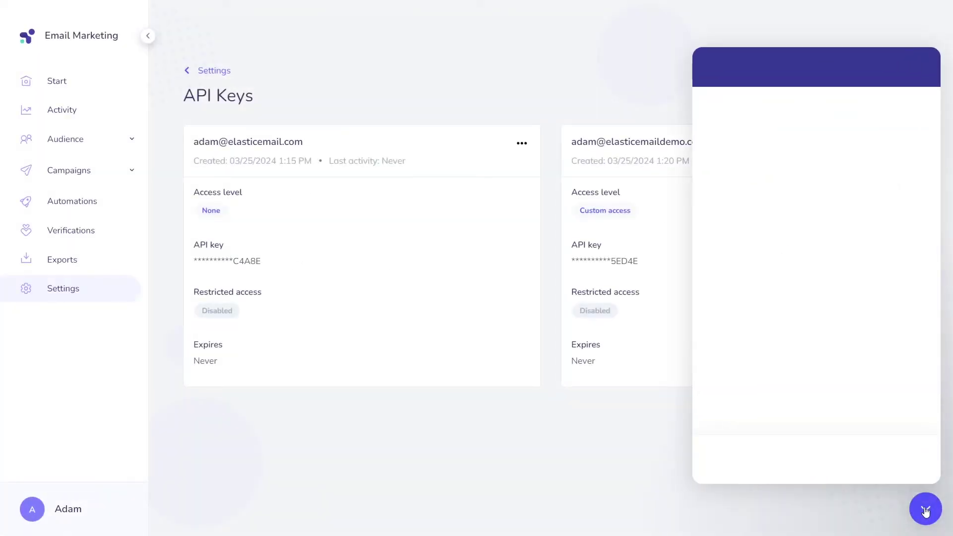
click(817, 460)
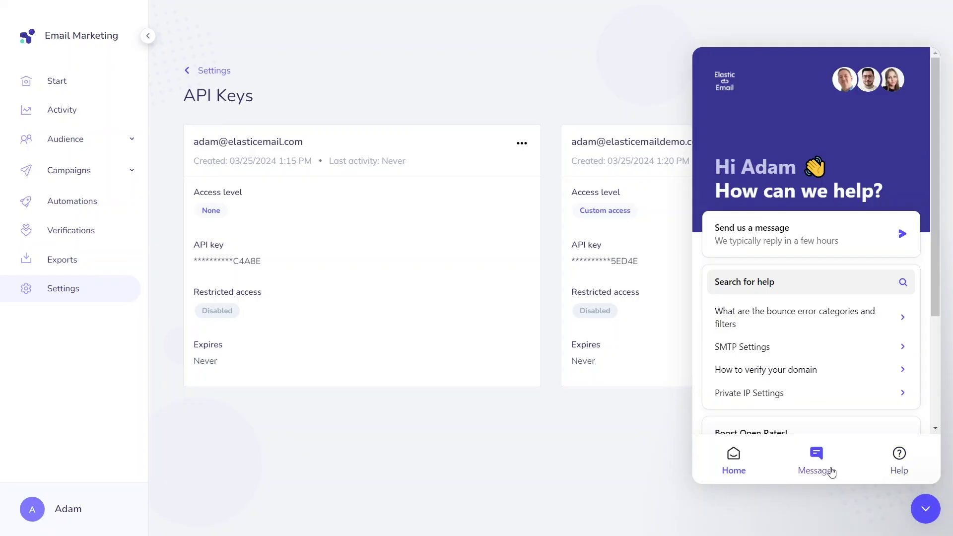
click(817, 410)
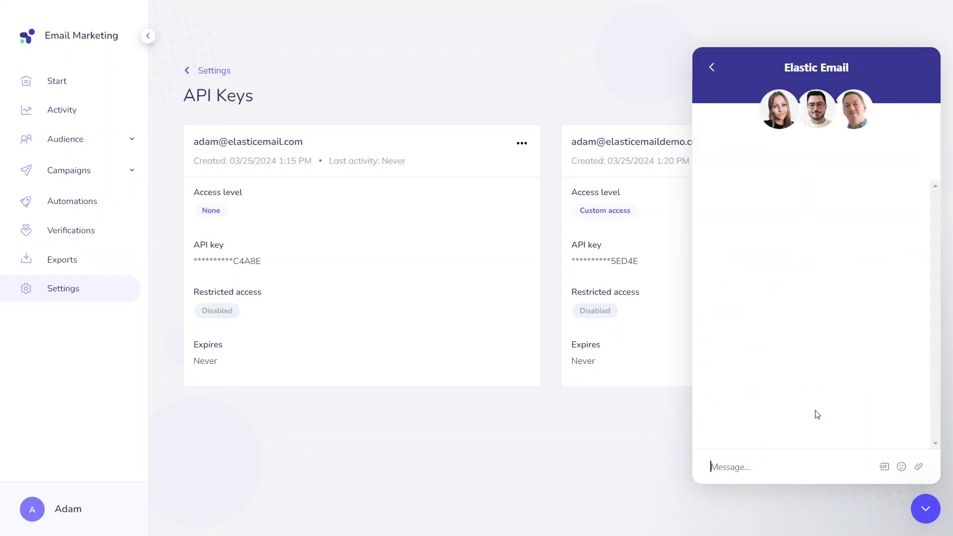